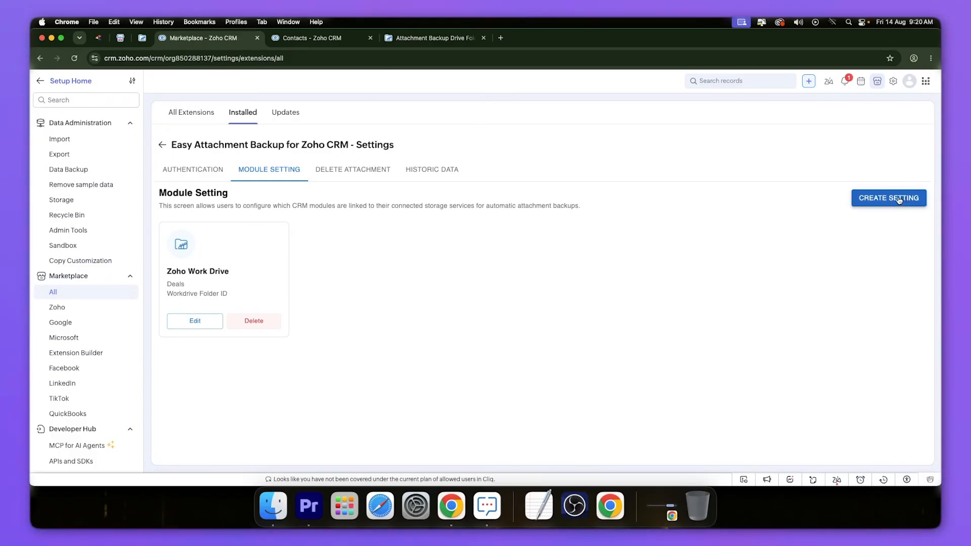
# Start a new module setting with Zoho Work Drive as the backup platform and Contacts as the CRM module
pyautogui.click(899, 199)
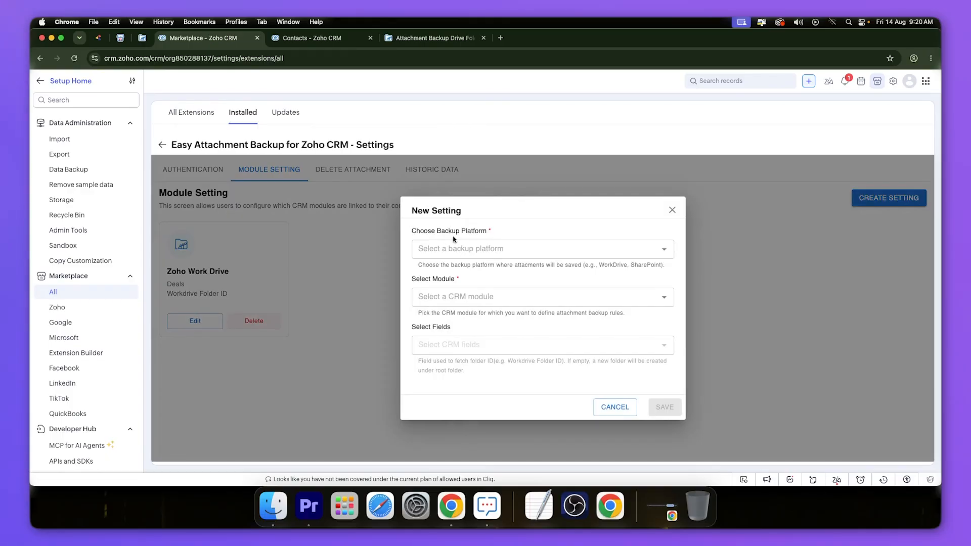
pyautogui.click(491, 243)
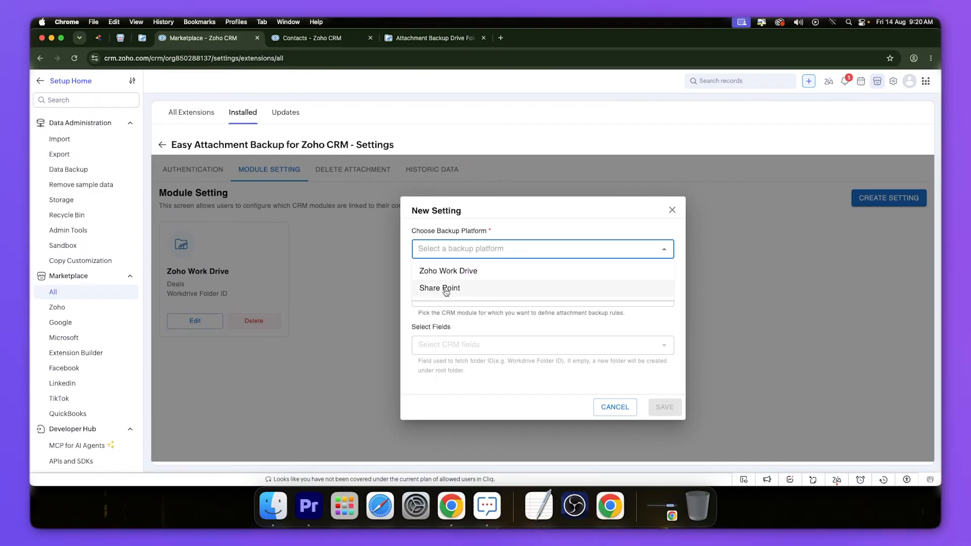
pyautogui.click(449, 272)
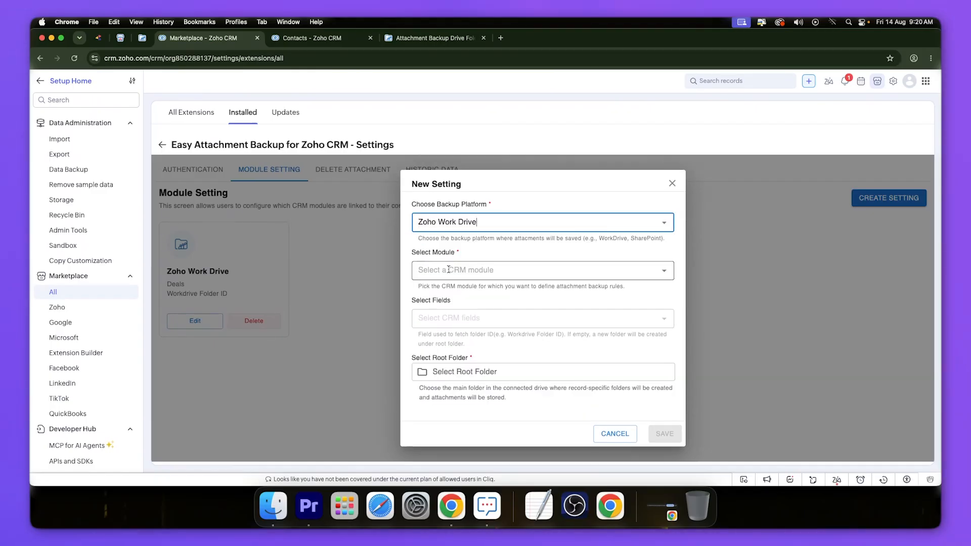
pyautogui.moveTo(411, 252); pyautogui.dragTo(456, 252)
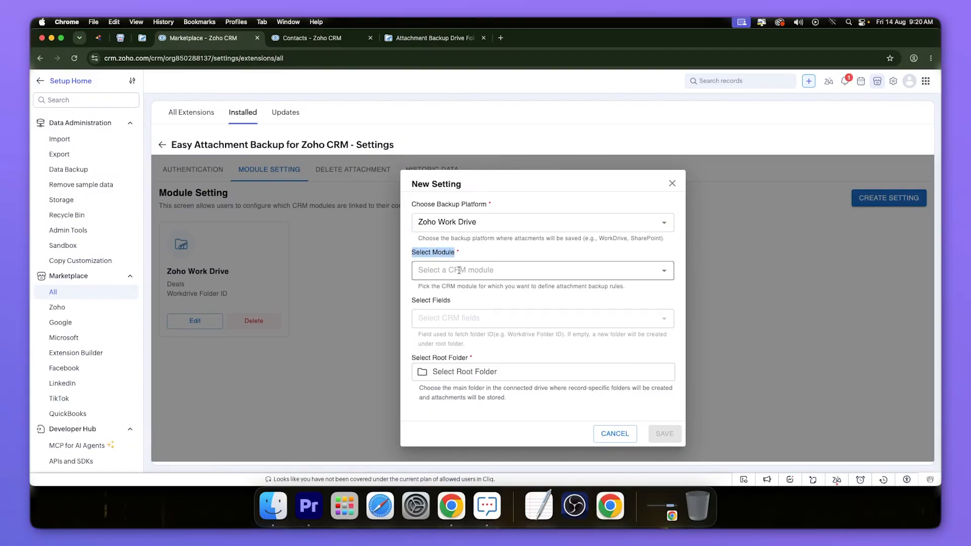
pyautogui.click(458, 270)
pyautogui.scroll(-1, 467, 354)
pyautogui.scroll(-10, 466, 353)
pyautogui.scroll(10, 465, 354)
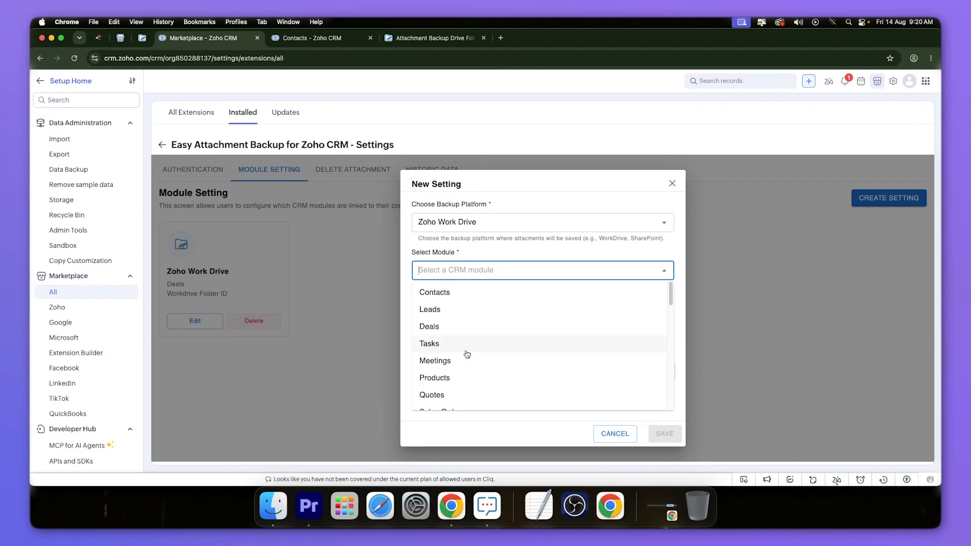
pyautogui.click(433, 293)
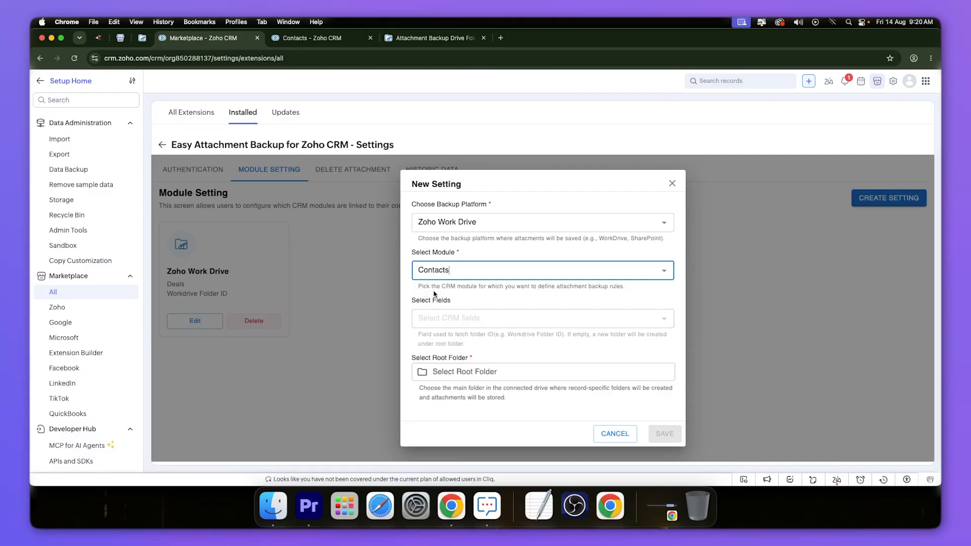
# Search the CRM fields for "work" and choose Workdrive Folder ID as the field that supplies the folder ID
pyautogui.moveTo(412, 302); pyautogui.dragTo(491, 302)
pyautogui.click(488, 304)
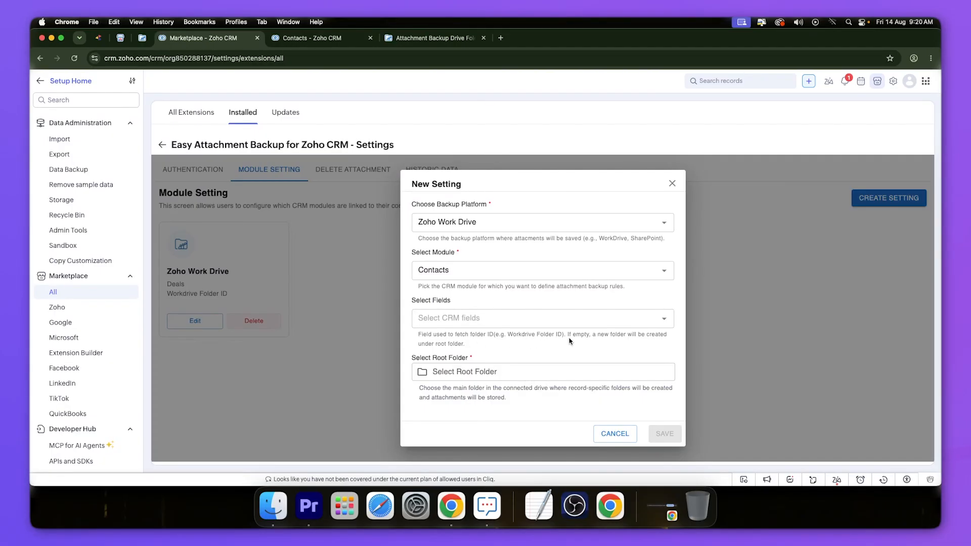
pyautogui.click(438, 319)
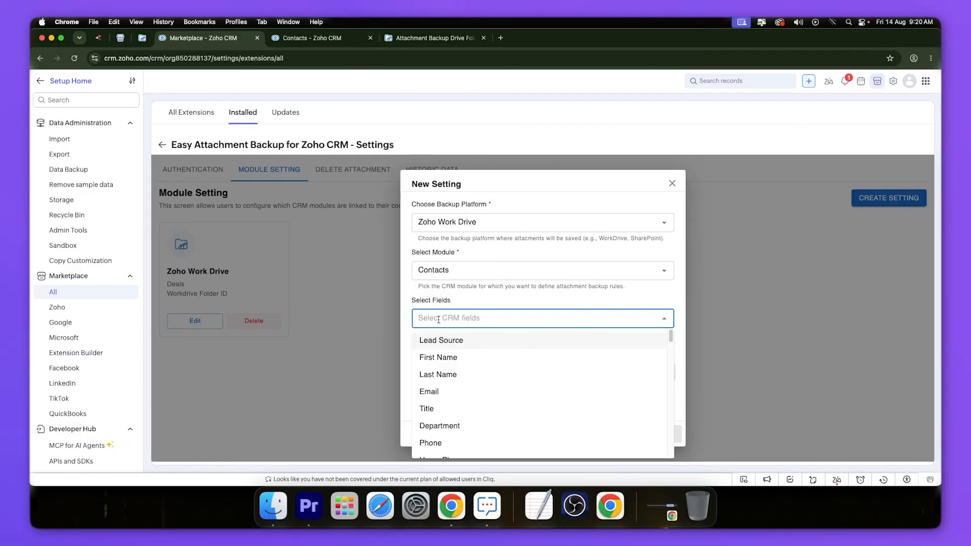
pyautogui.write('work')
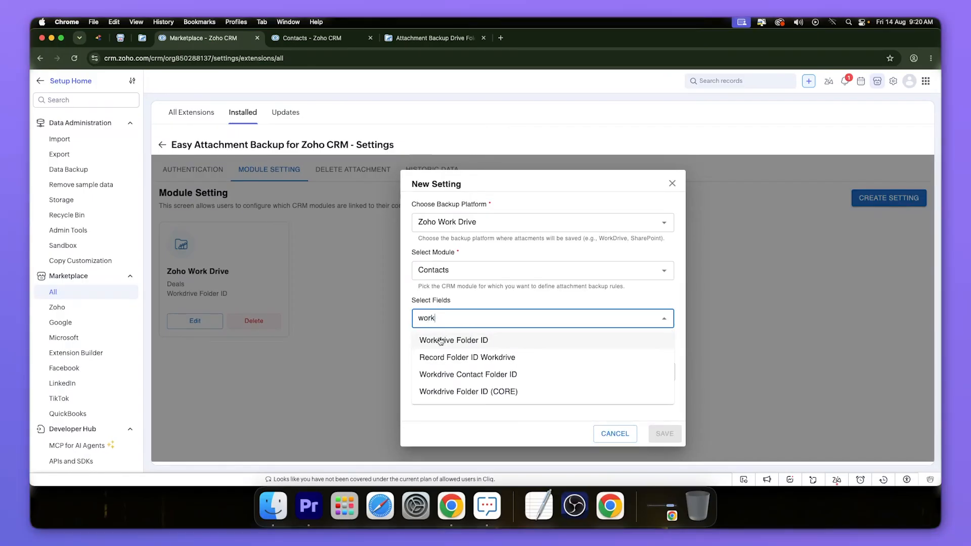
pyautogui.click(457, 343)
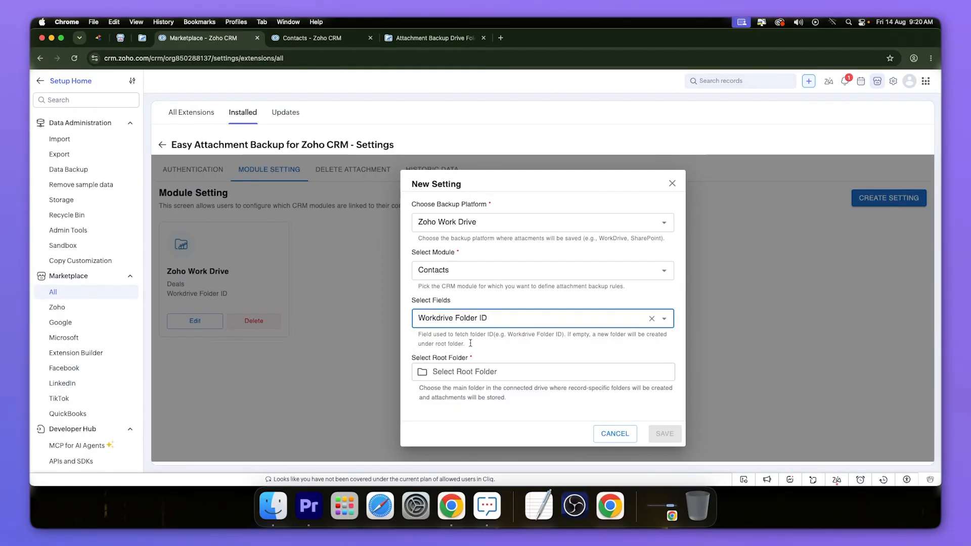
pyautogui.click(471, 398)
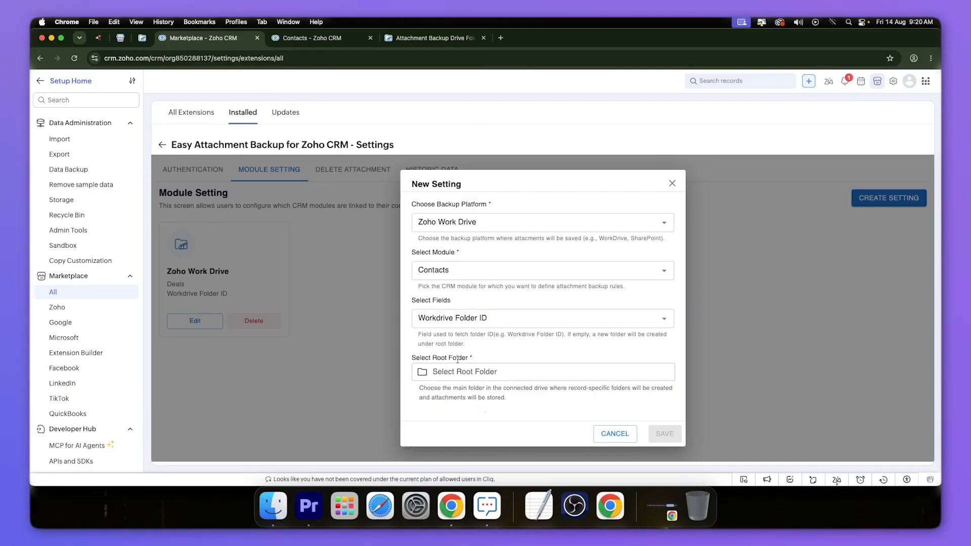
# Set the root folder to Contacts, inside the Attachment Backup Drive Folder team folder of the demo10instawebworkscom workspace
pyautogui.click(488, 377)
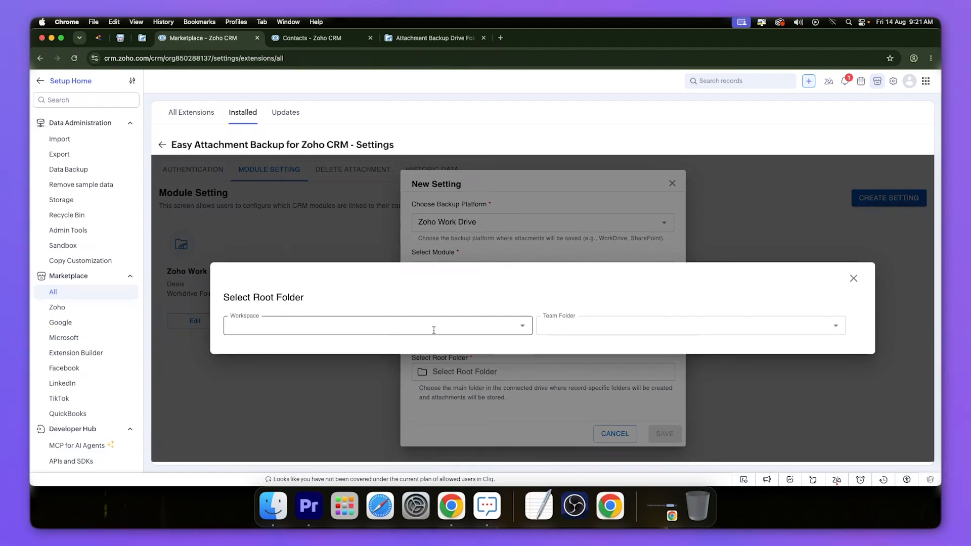
pyautogui.click(405, 328)
pyautogui.click(295, 349)
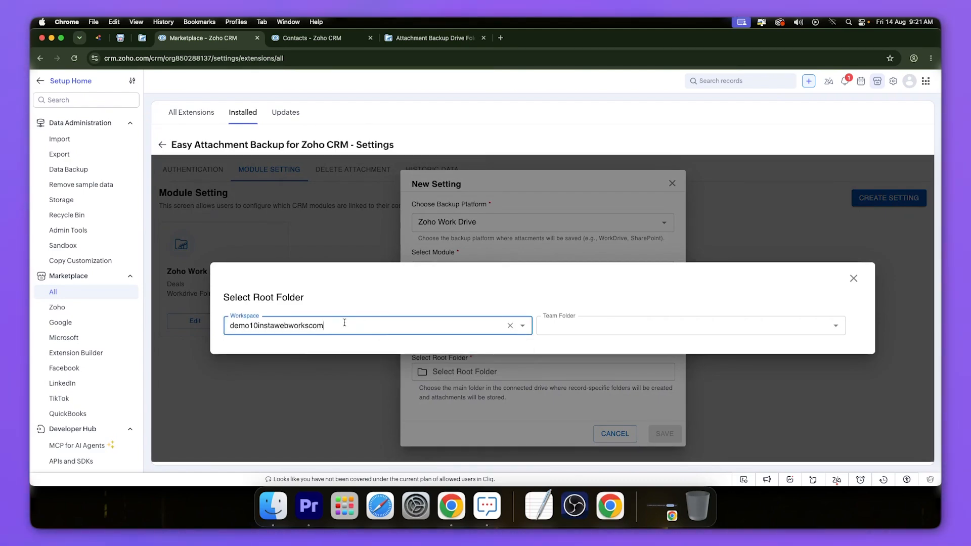
pyautogui.click(582, 329)
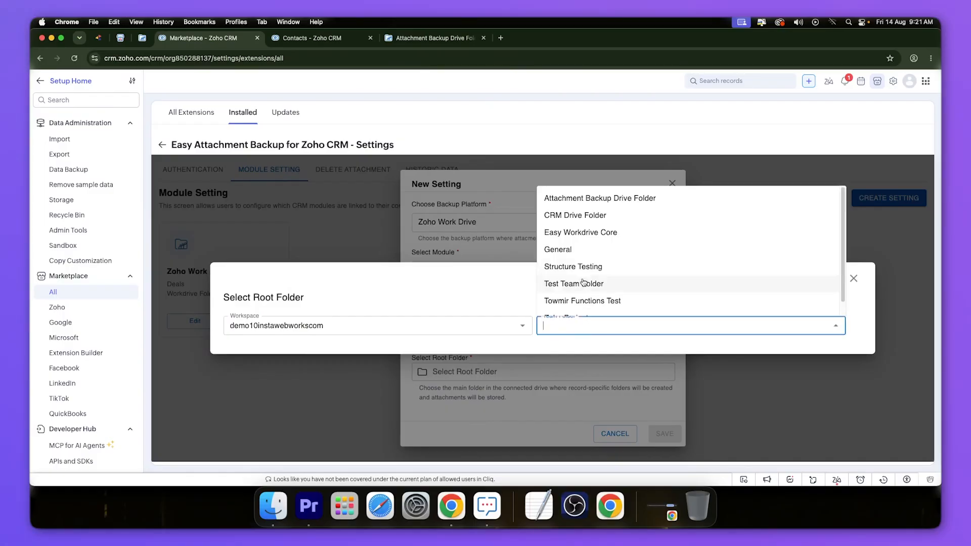
pyautogui.click(573, 202)
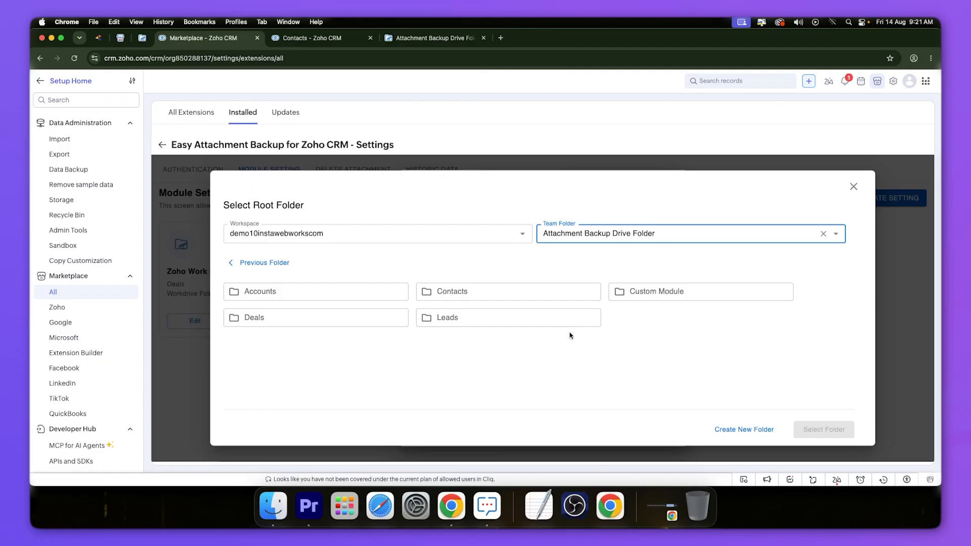
pyautogui.click(419, 361)
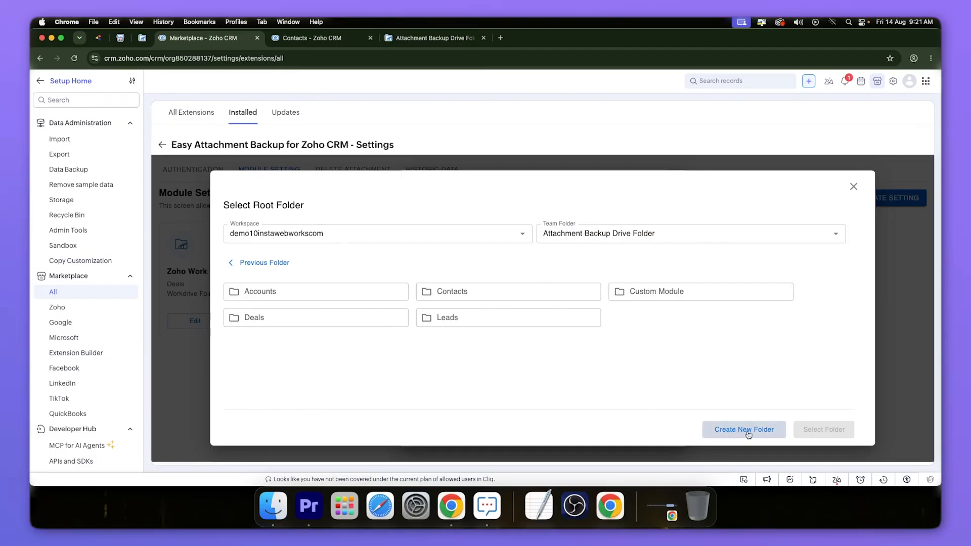
pyautogui.click(455, 292)
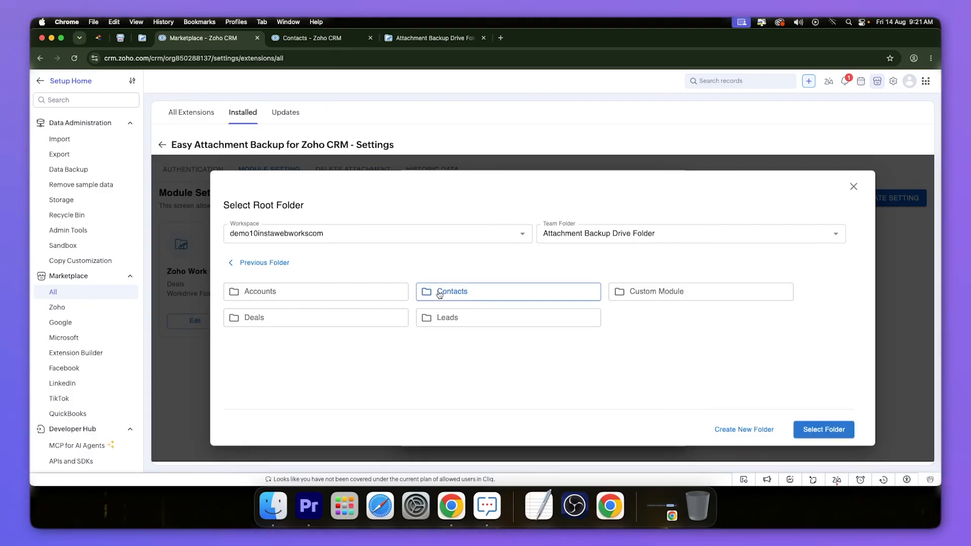
pyautogui.click(824, 430)
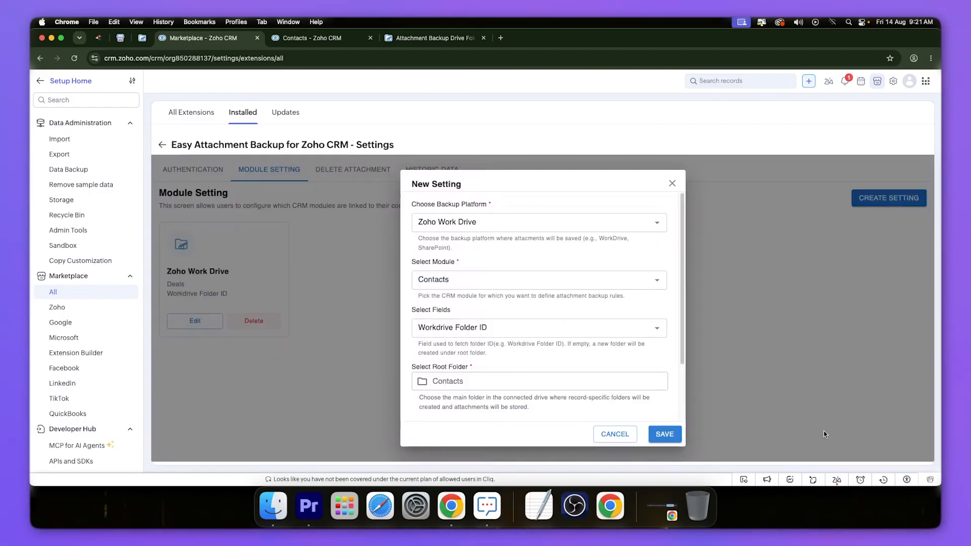
# Review the new setting's choices and the note explaining where Contacts attachments are saved and how record folders are structured
pyautogui.scroll(-2, 528, 270)
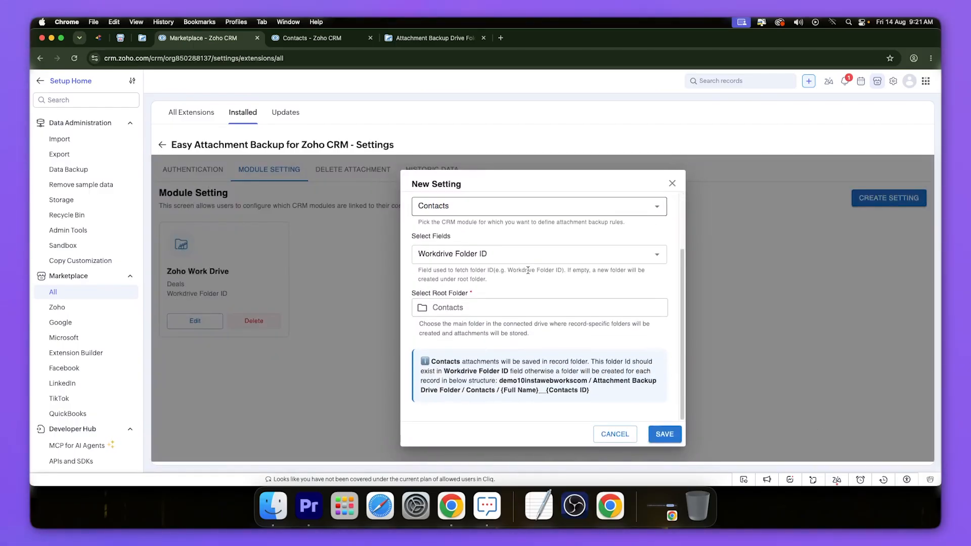
pyautogui.scroll(2, 516, 384)
pyautogui.scroll(-2, 517, 371)
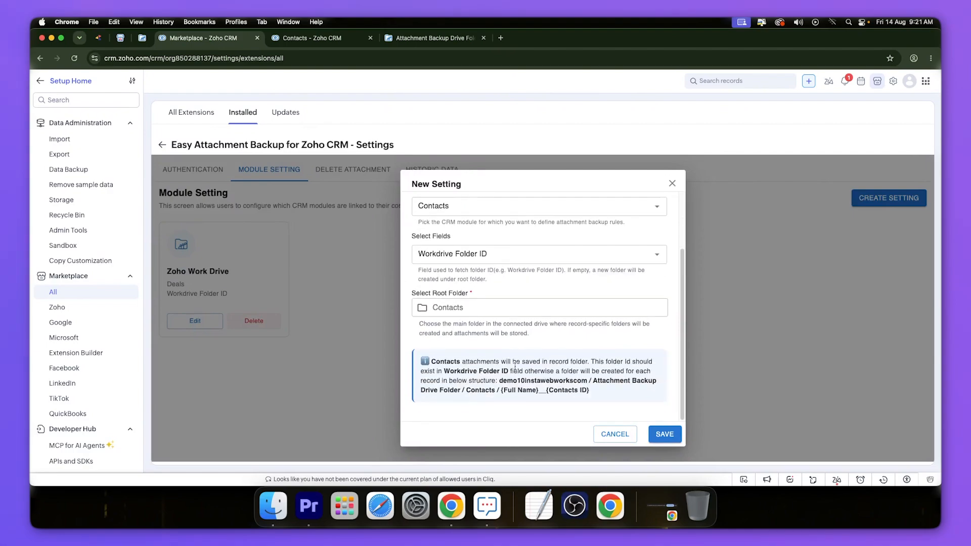
pyautogui.moveTo(432, 358); pyautogui.dragTo(610, 395)
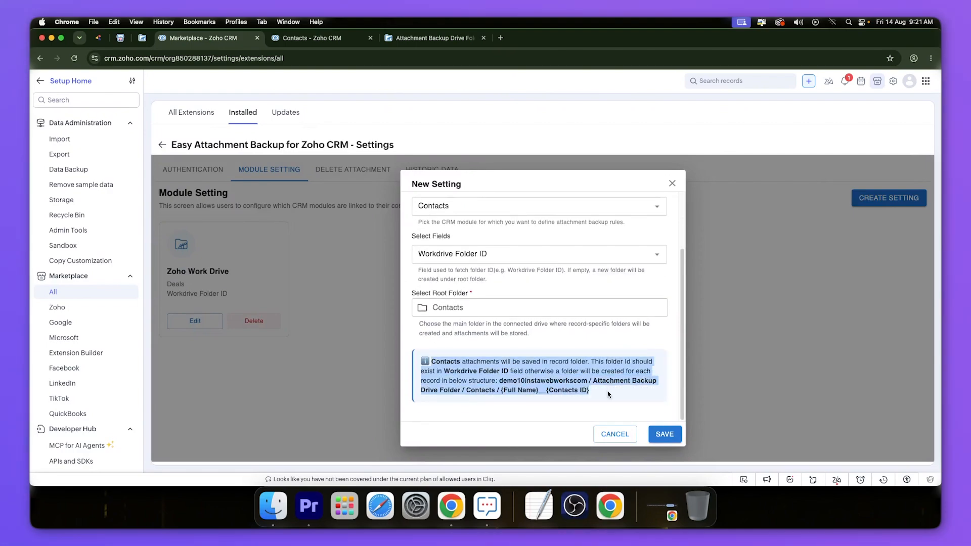
pyautogui.click(609, 397)
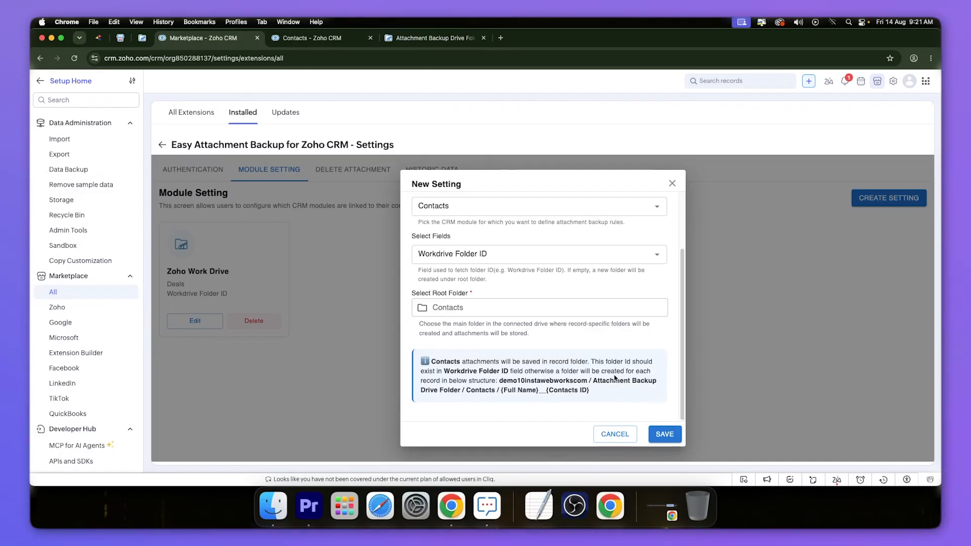
pyautogui.moveTo(499, 380); pyautogui.dragTo(599, 394)
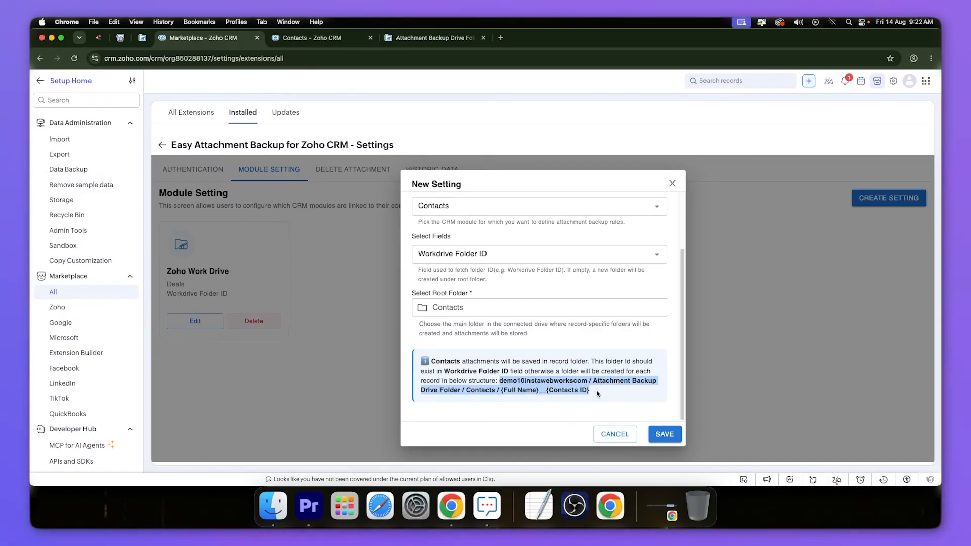
pyautogui.click(549, 413)
pyautogui.scroll(3, 586, 373)
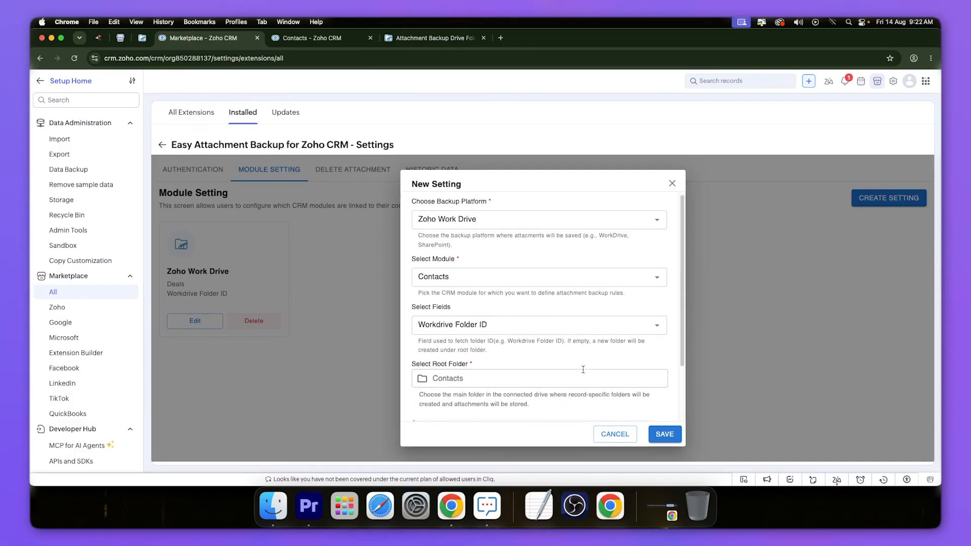
pyautogui.scroll(-3, 578, 332)
pyautogui.scroll(3, 568, 300)
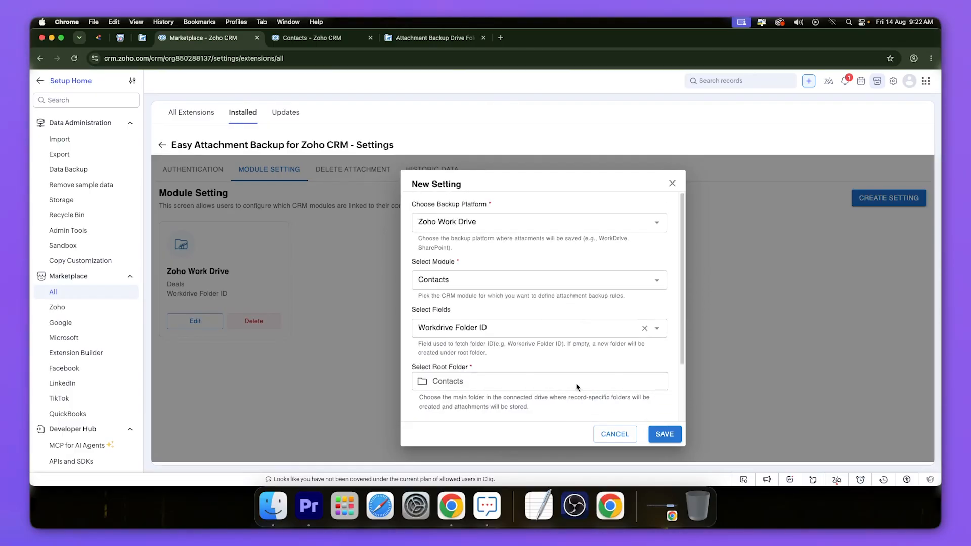
# Save the Contacts backup setting and check its entry among the module settings
pyautogui.click(664, 435)
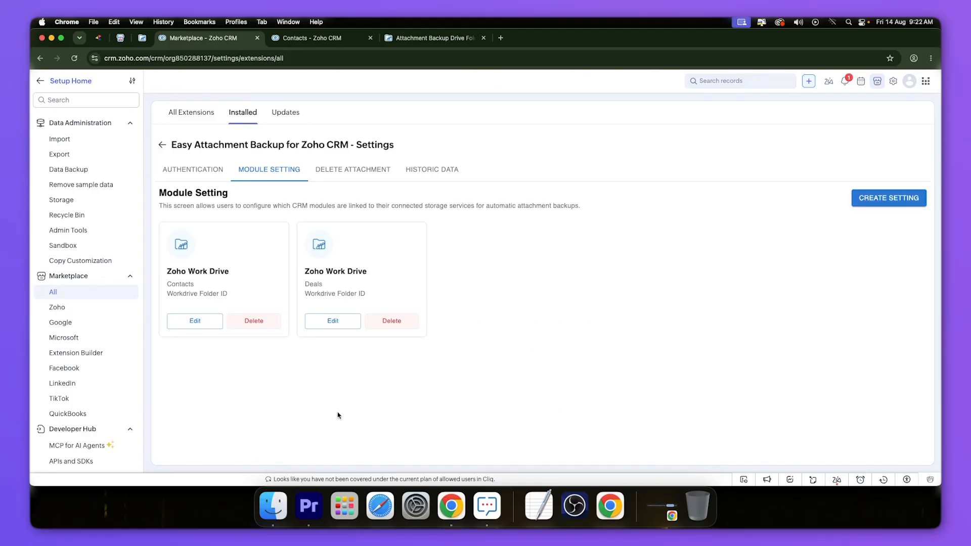
pyautogui.moveTo(169, 284); pyautogui.dragTo(217, 294)
pyautogui.click(197, 291)
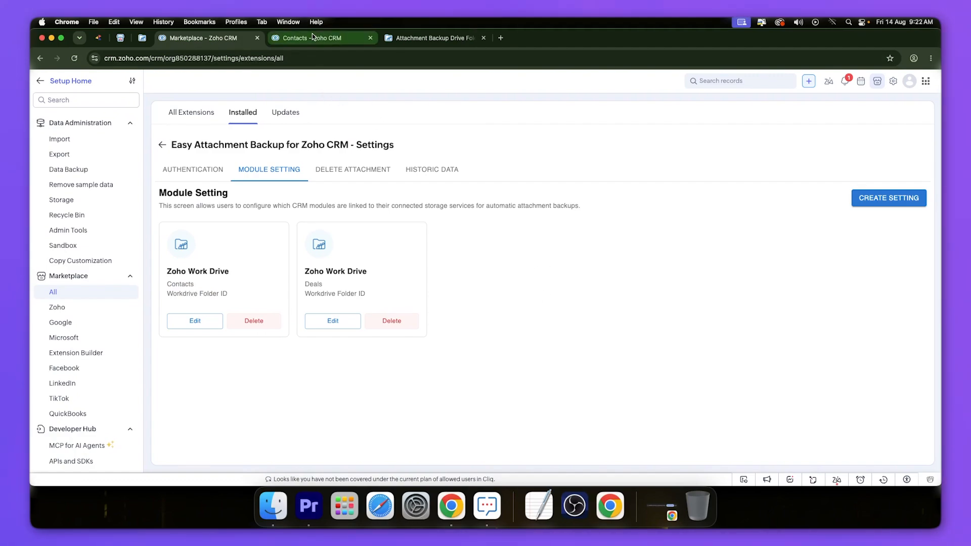
# Create and save a new record in the CRM Contacts module with the last name "Demo contact"
pyautogui.click(299, 38)
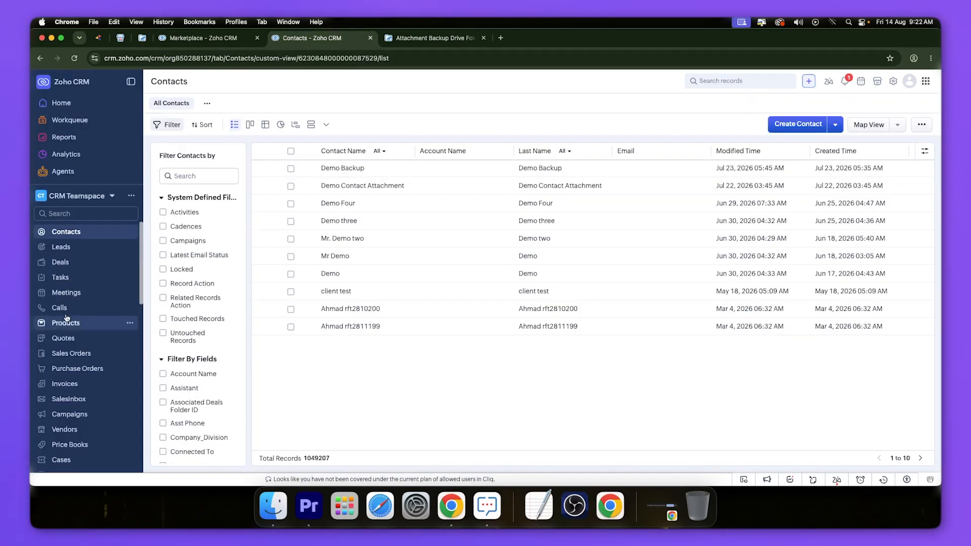
pyautogui.click(62, 237)
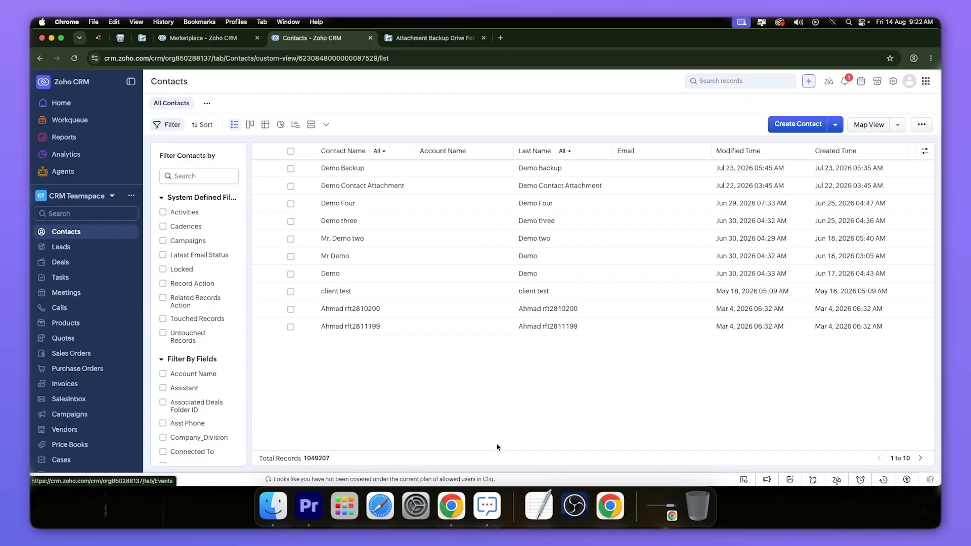
pyautogui.click(824, 118)
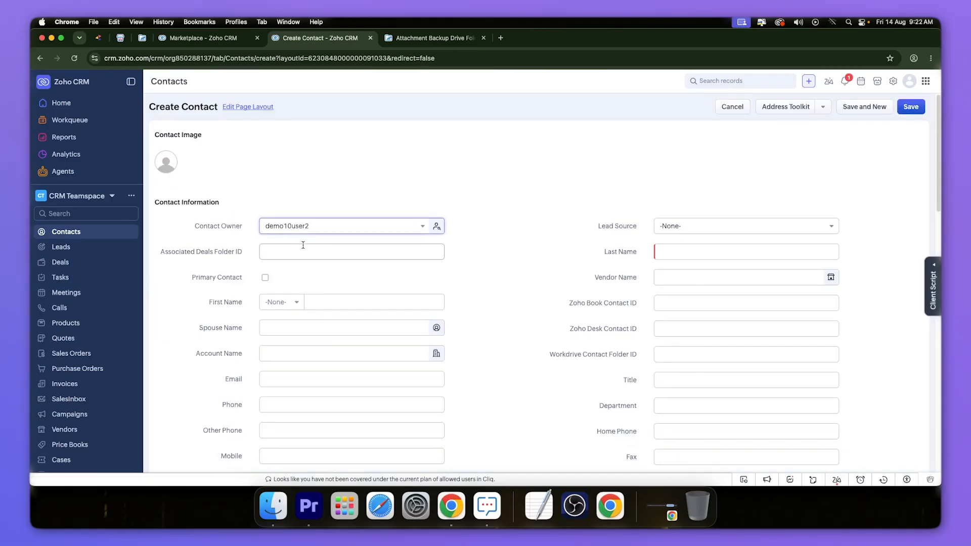
pyautogui.click(677, 249)
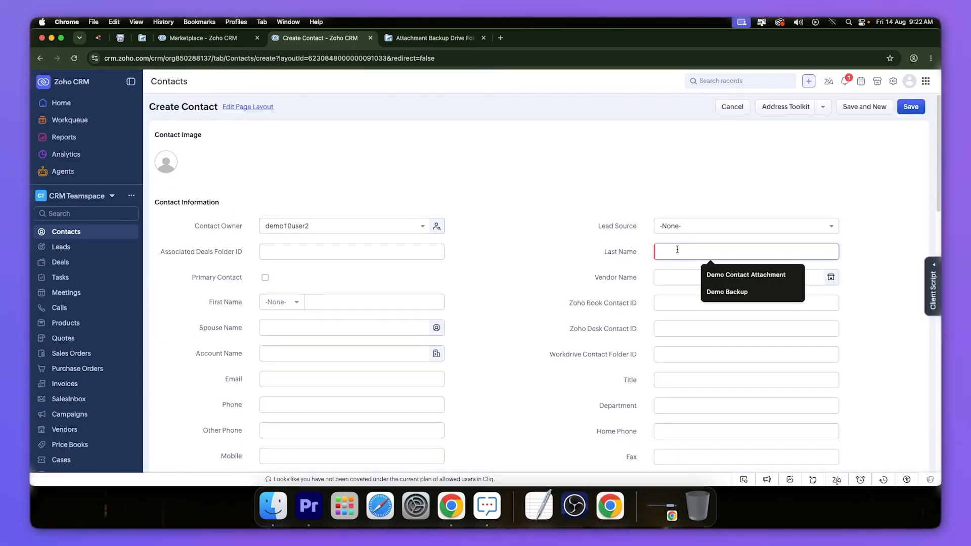
pyautogui.write('Demo contact')
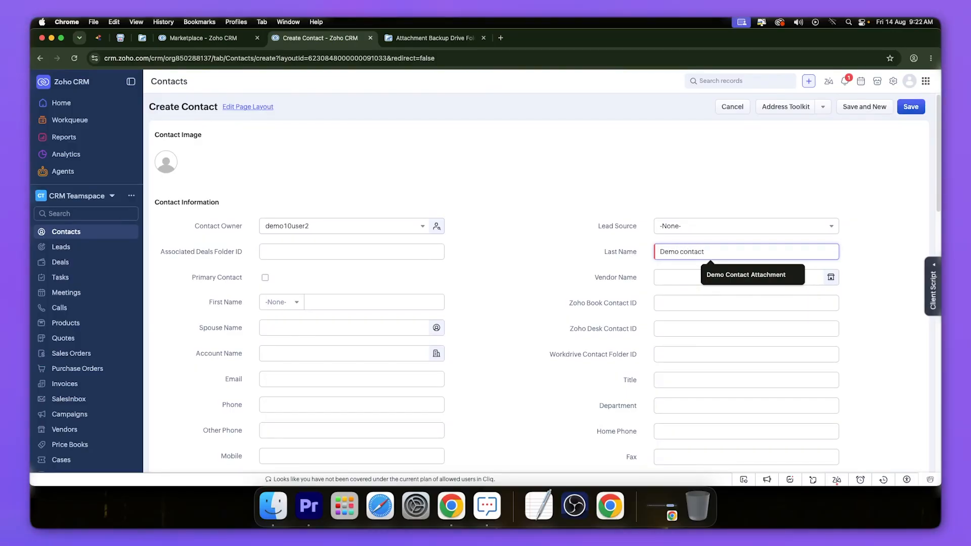
pyautogui.click(712, 179)
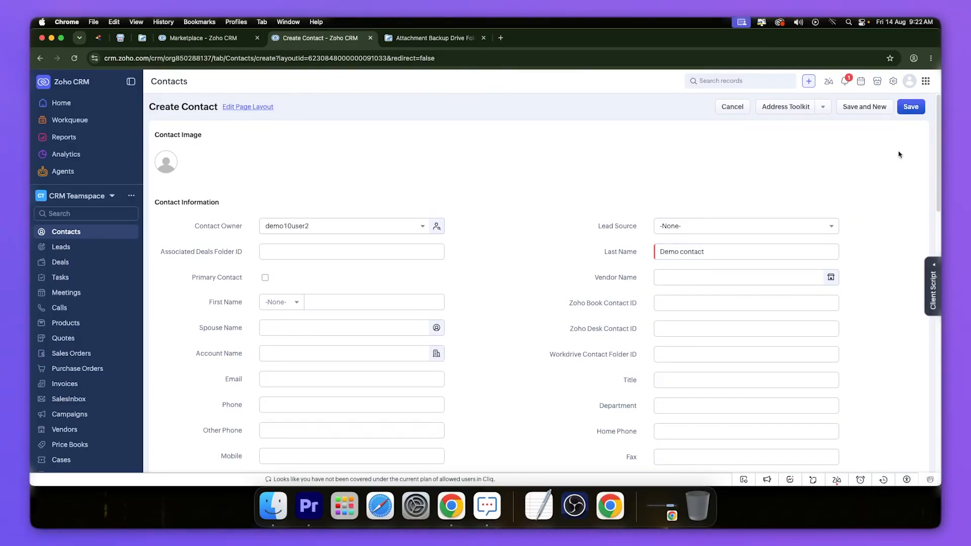
pyautogui.click(911, 107)
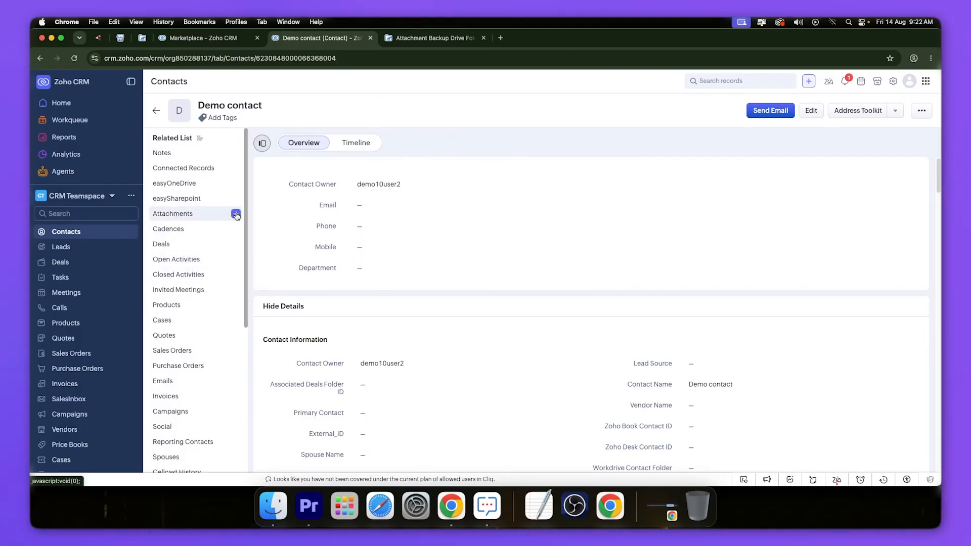
# Attach download.png from the Downloads folder to the Demo contact record and show the record's attachments list
pyautogui.click(235, 214)
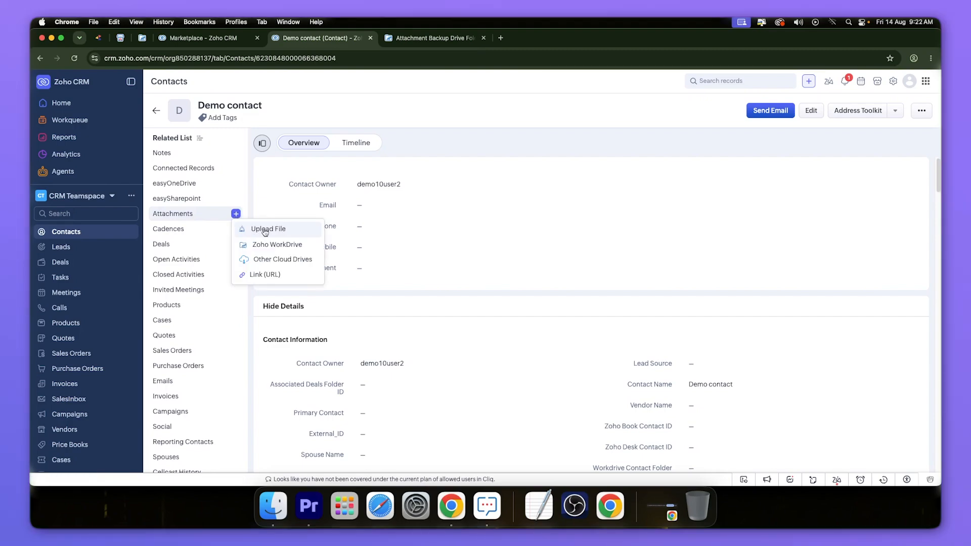
pyautogui.click(264, 231)
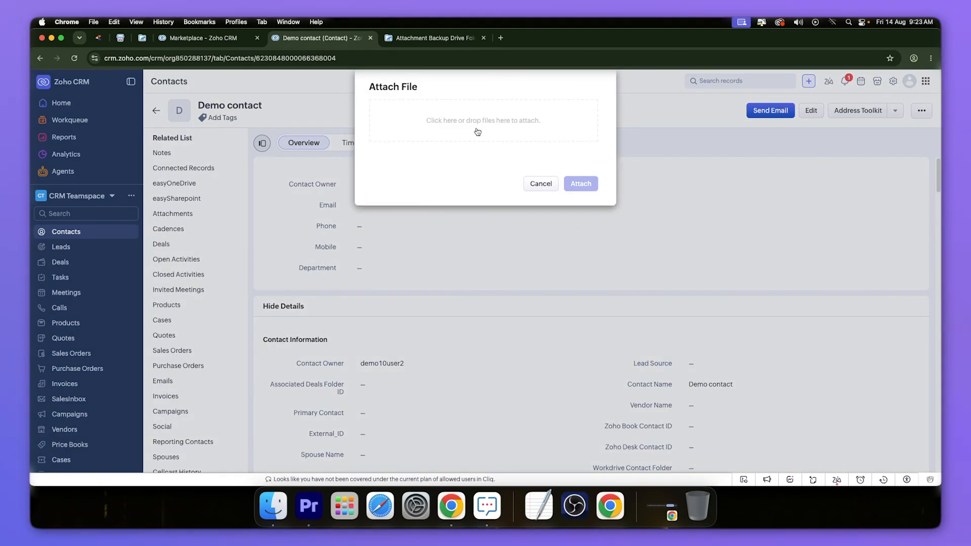
pyautogui.click(459, 138)
pyautogui.scroll(-10, 306, 269)
pyautogui.scroll(-20, 306, 269)
pyautogui.scroll(-20, 305, 269)
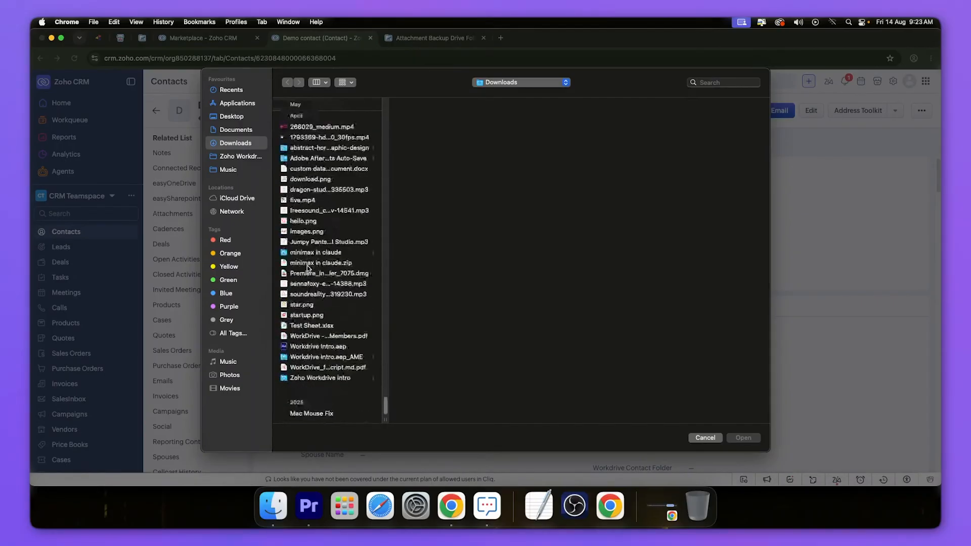
pyautogui.scroll(1, 304, 278)
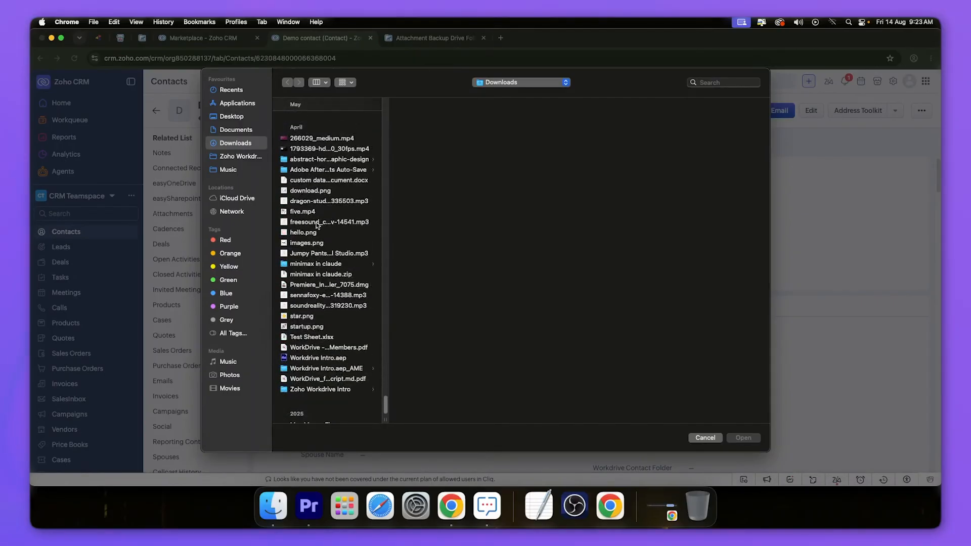
pyautogui.click(323, 191)
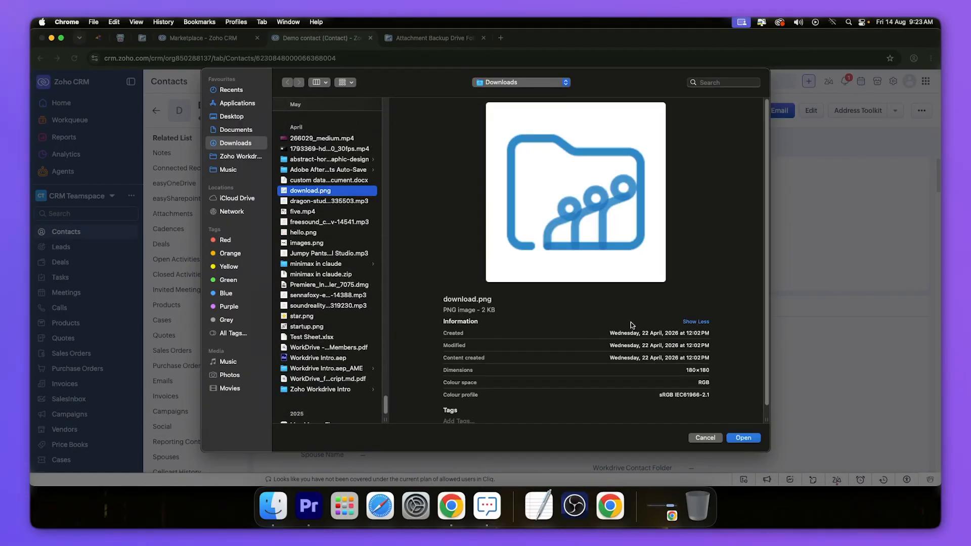
pyautogui.click(743, 438)
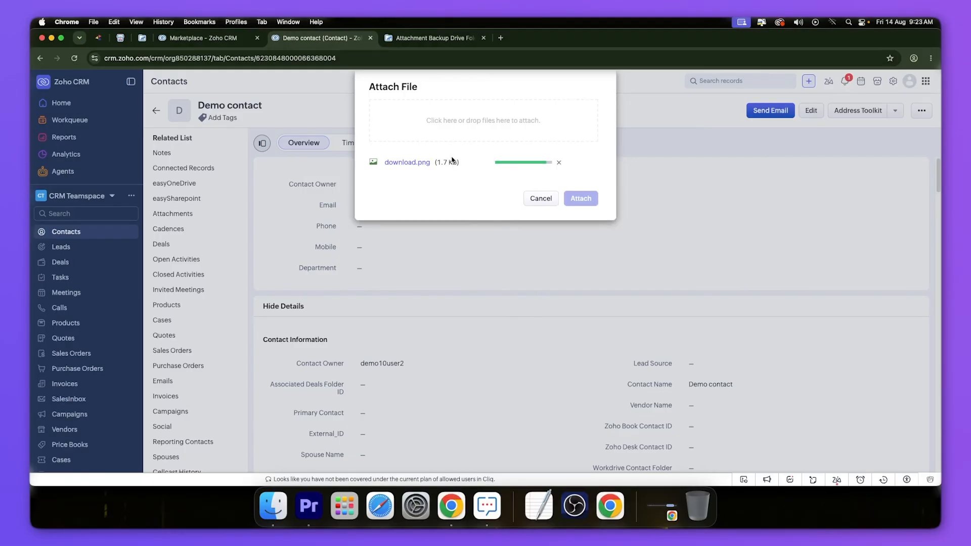
pyautogui.click(578, 198)
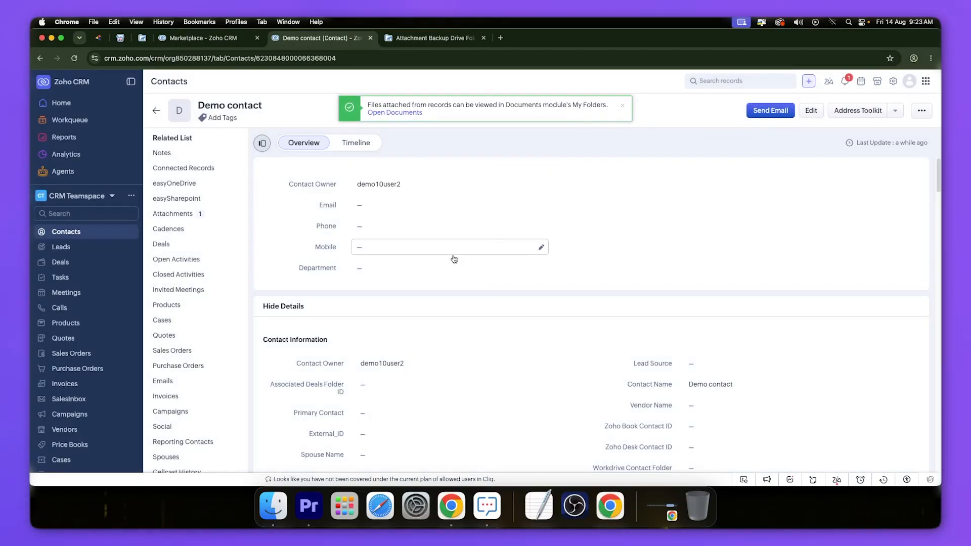
pyautogui.click(172, 214)
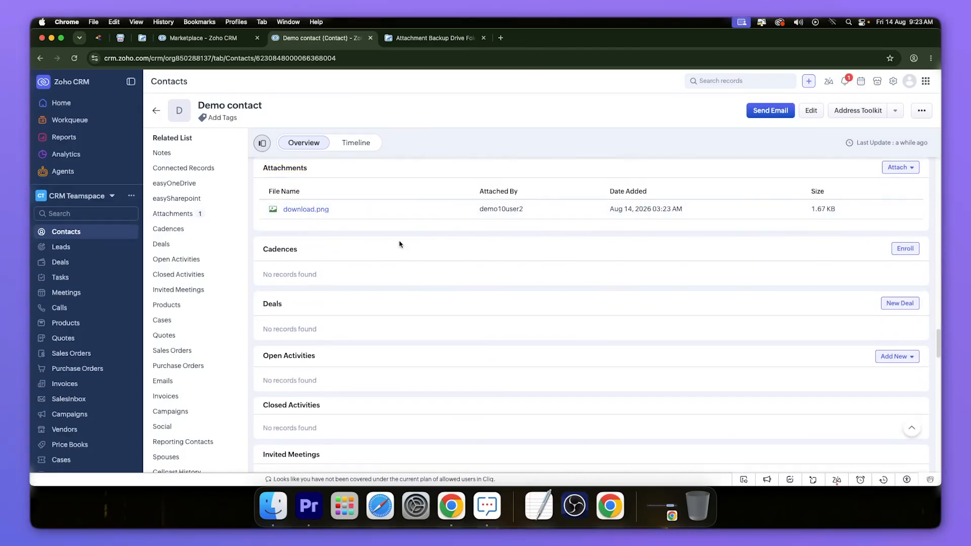
# Switch to WorkDrive, reload the Contacts backup folder, and open the Demo contact record's folder to check the backed-up attachment
pyautogui.click(429, 37)
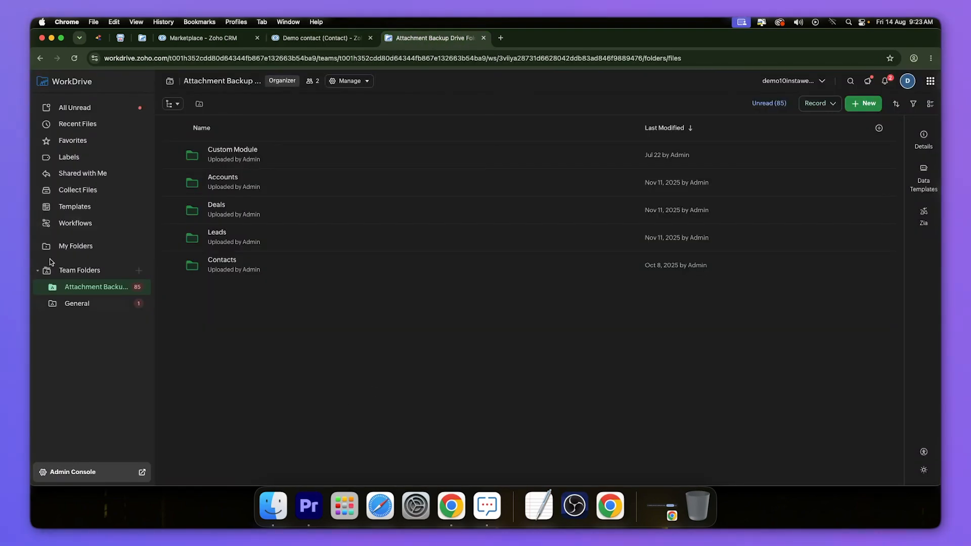
pyautogui.click(220, 260)
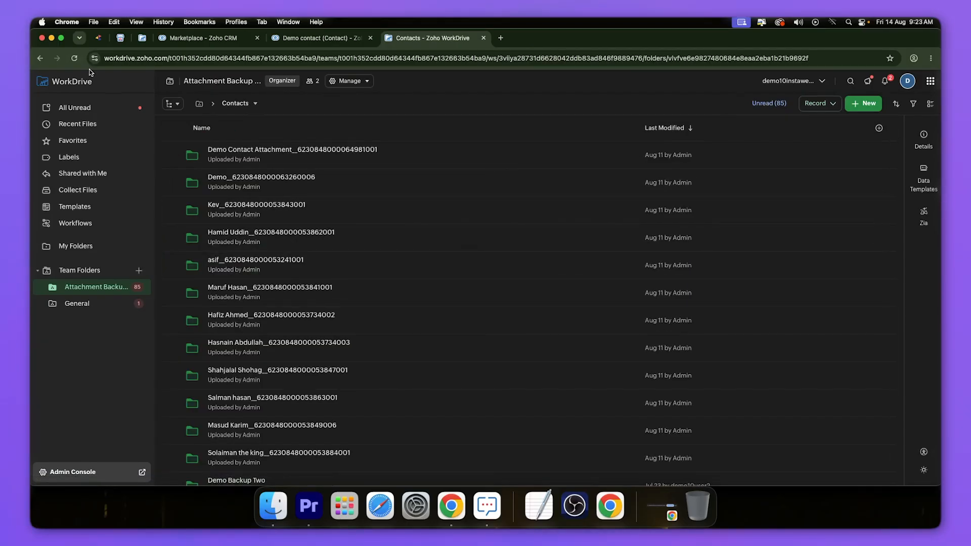
pyautogui.click(73, 59)
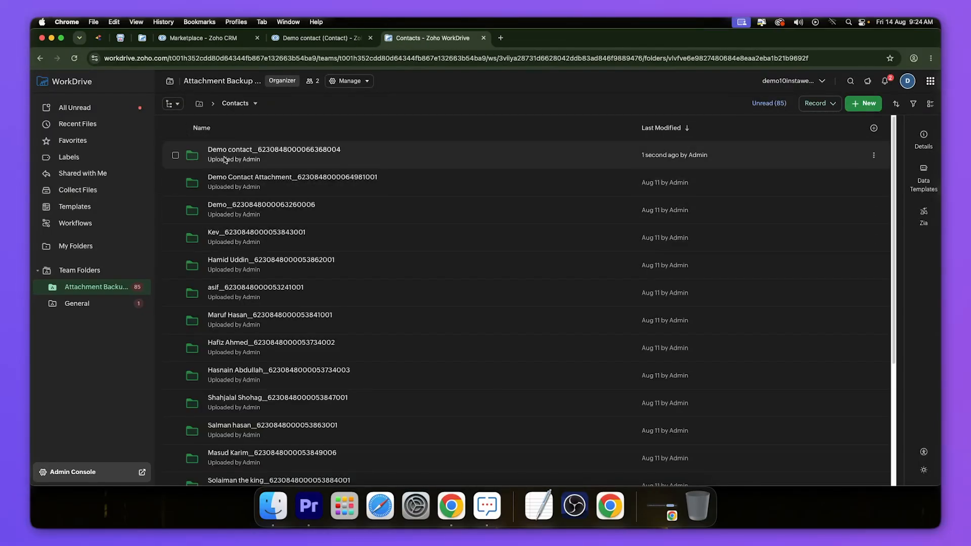
pyautogui.doubleClick(271, 151)
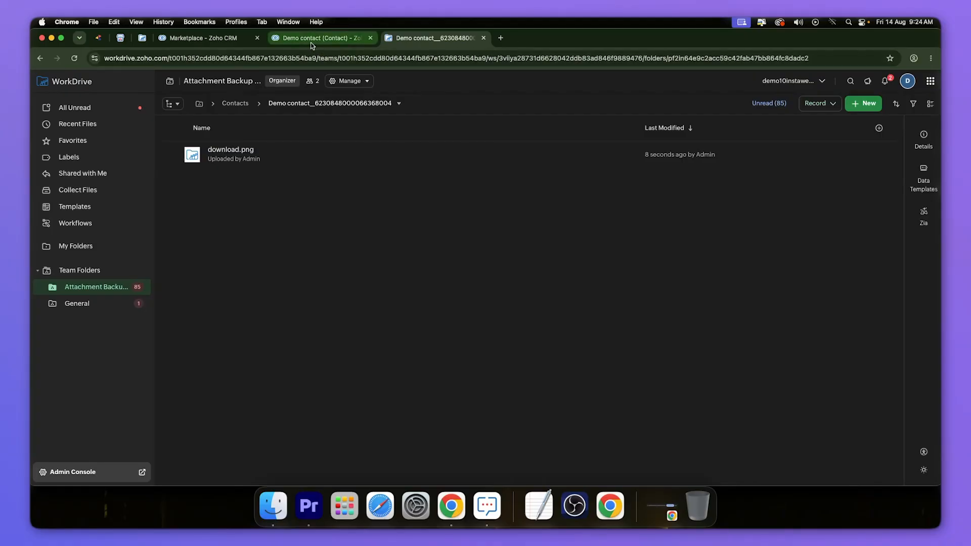
# Return to the CRM extension settings and examine the Contacts and Deals module entries with their Workdrive Folder ID fields
pyautogui.click(224, 43)
pyautogui.doubleClick(177, 284)
pyautogui.click(183, 291)
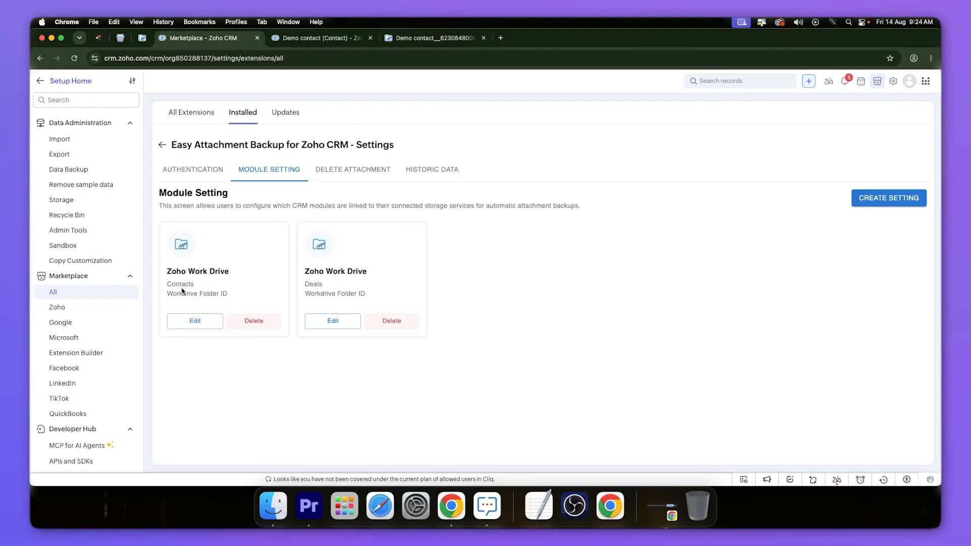
pyautogui.doubleClick(317, 285)
pyautogui.click(319, 294)
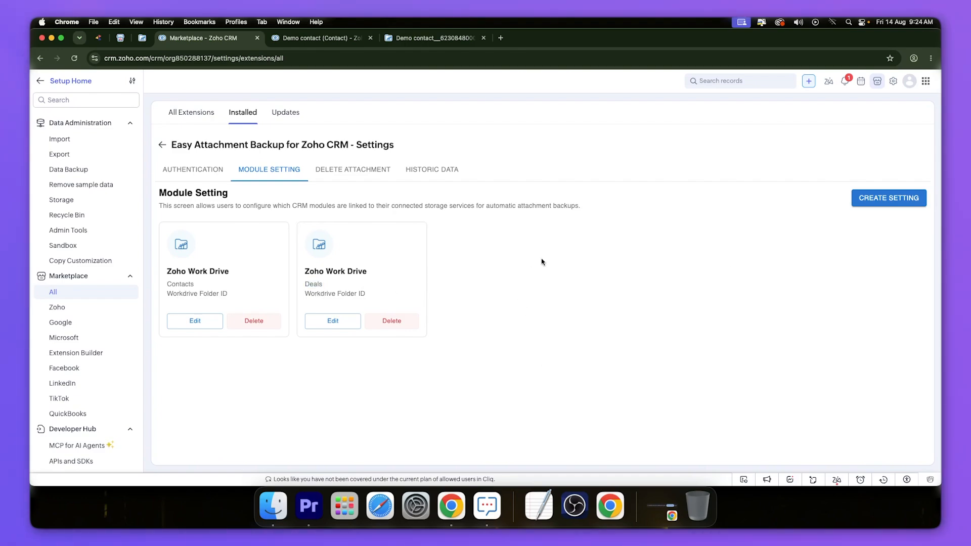
pyautogui.doubleClick(312, 286)
pyautogui.click(271, 304)
pyautogui.moveTo(230, 296); pyautogui.dragTo(178, 295)
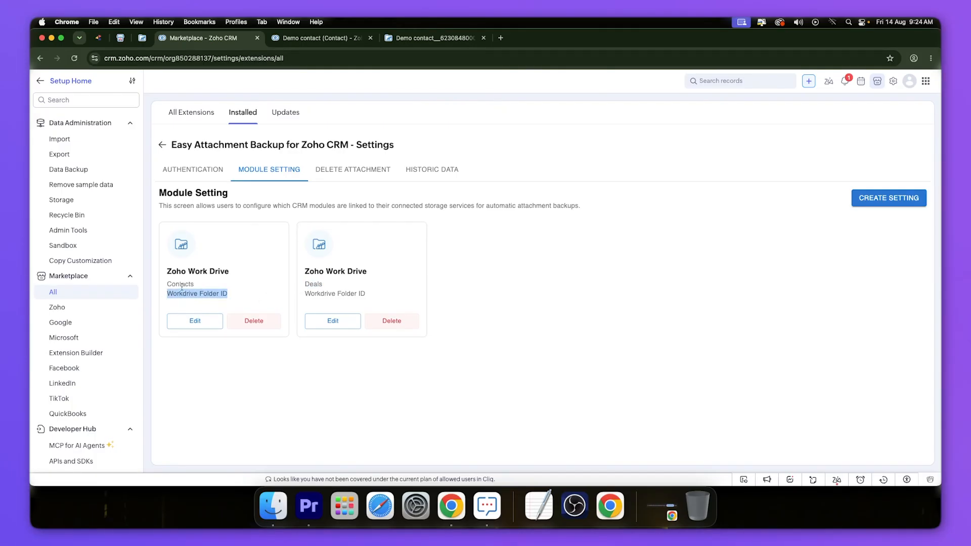
pyautogui.click(181, 287)
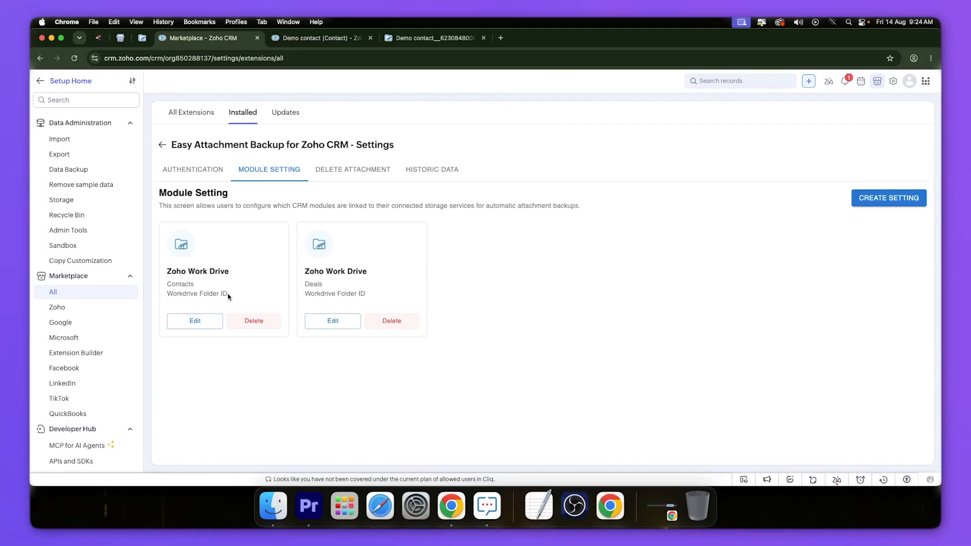
pyautogui.moveTo(230, 295); pyautogui.dragTo(167, 296)
pyautogui.click(182, 292)
pyautogui.moveTo(368, 297); pyautogui.dragTo(305, 289)
pyautogui.click(290, 285)
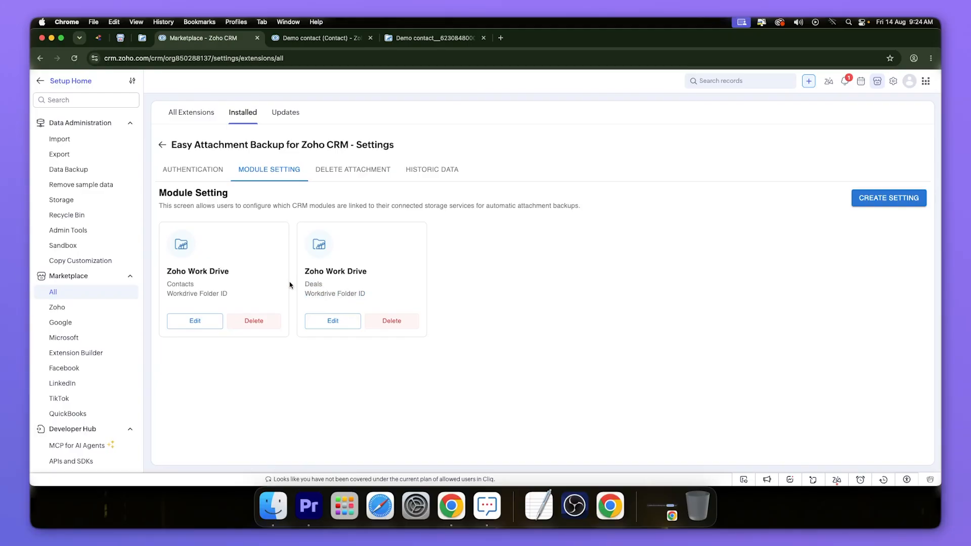
pyautogui.moveTo(228, 291); pyautogui.dragTo(168, 268)
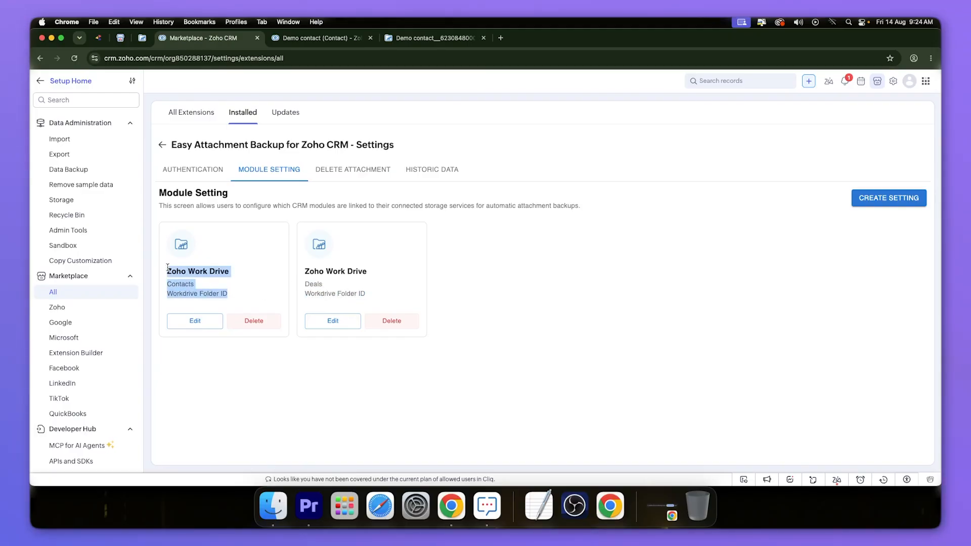
pyautogui.click(234, 294)
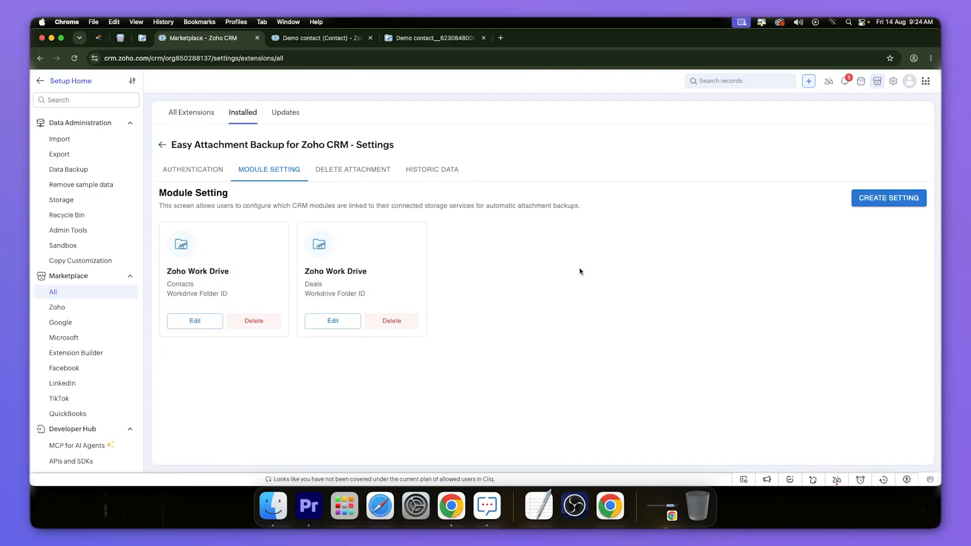